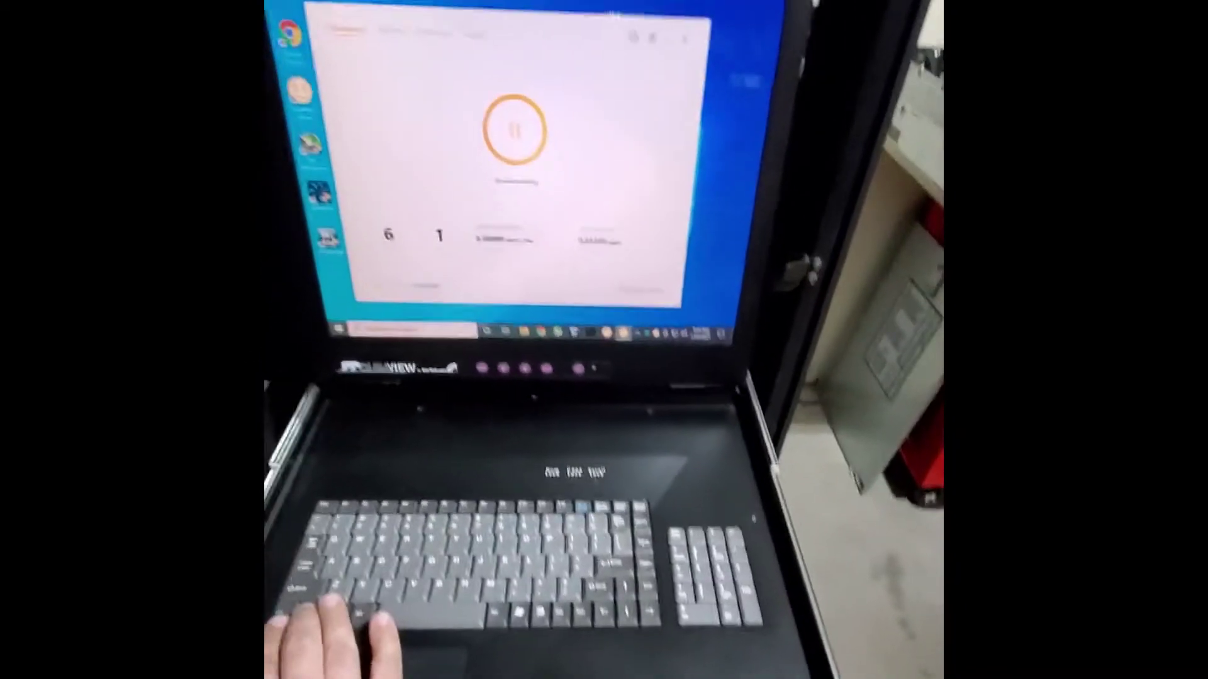
key(Scroll_Lock)
key(Scroll_Lock)
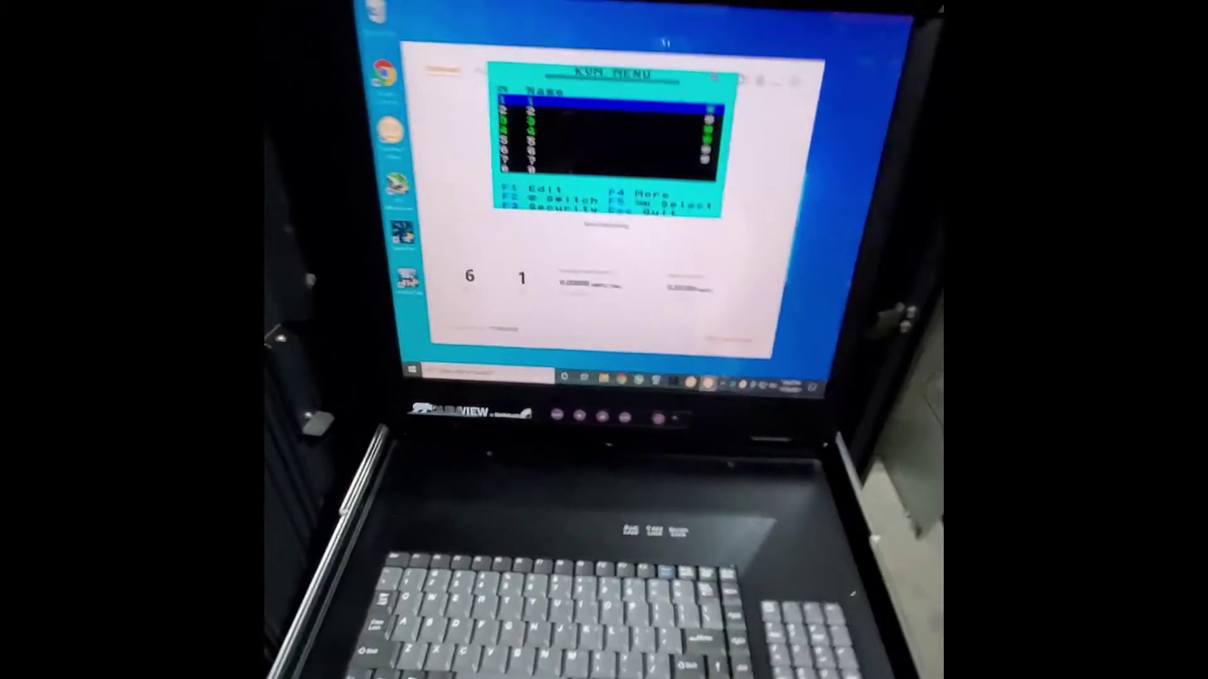
key(Down)
key(Down)
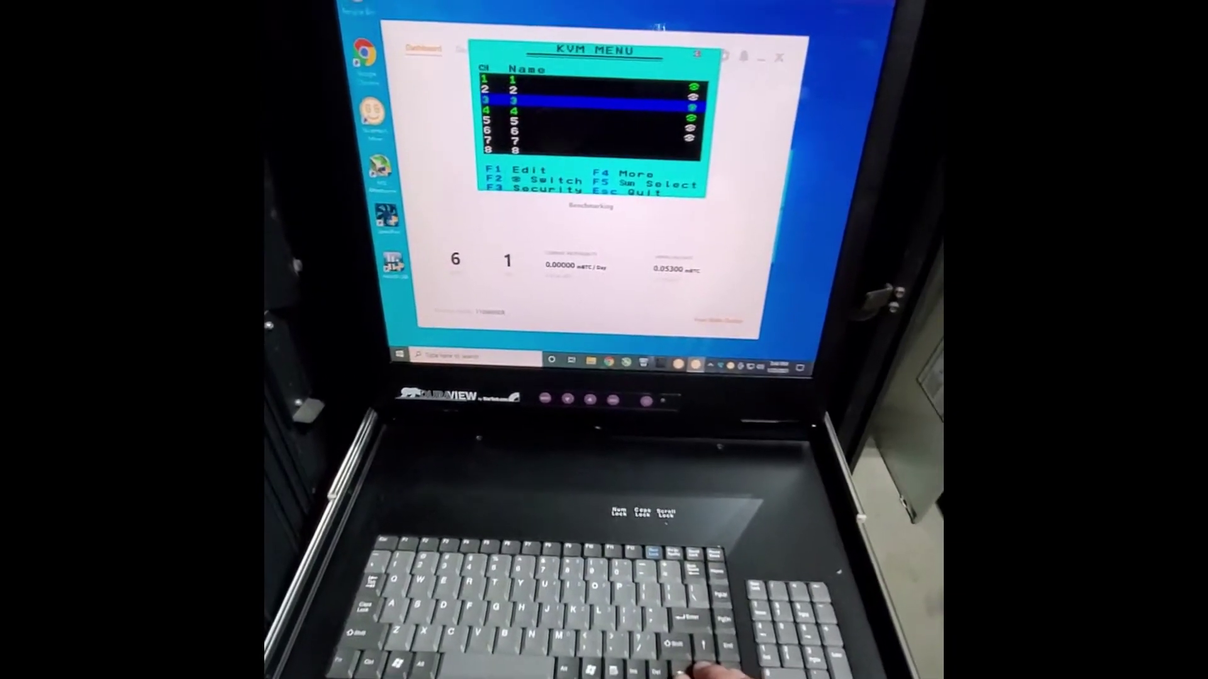
key(Down)
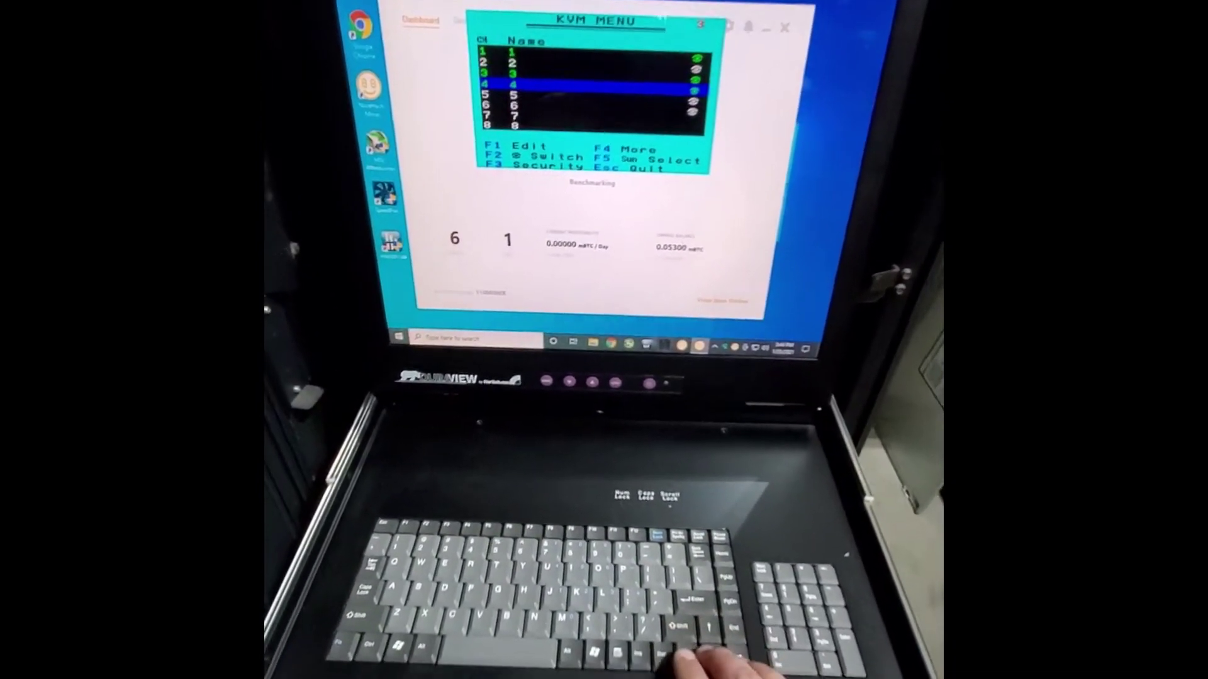
key(Up)
key(Return)
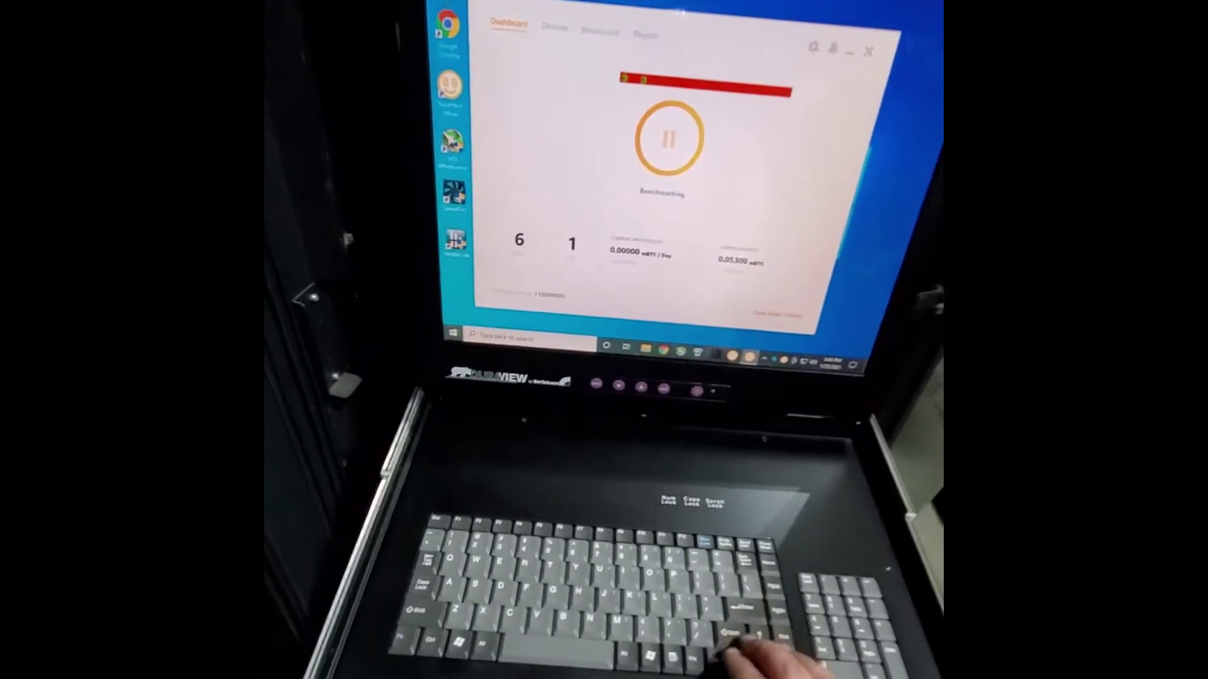
key(ctrl)
key(ctrl)
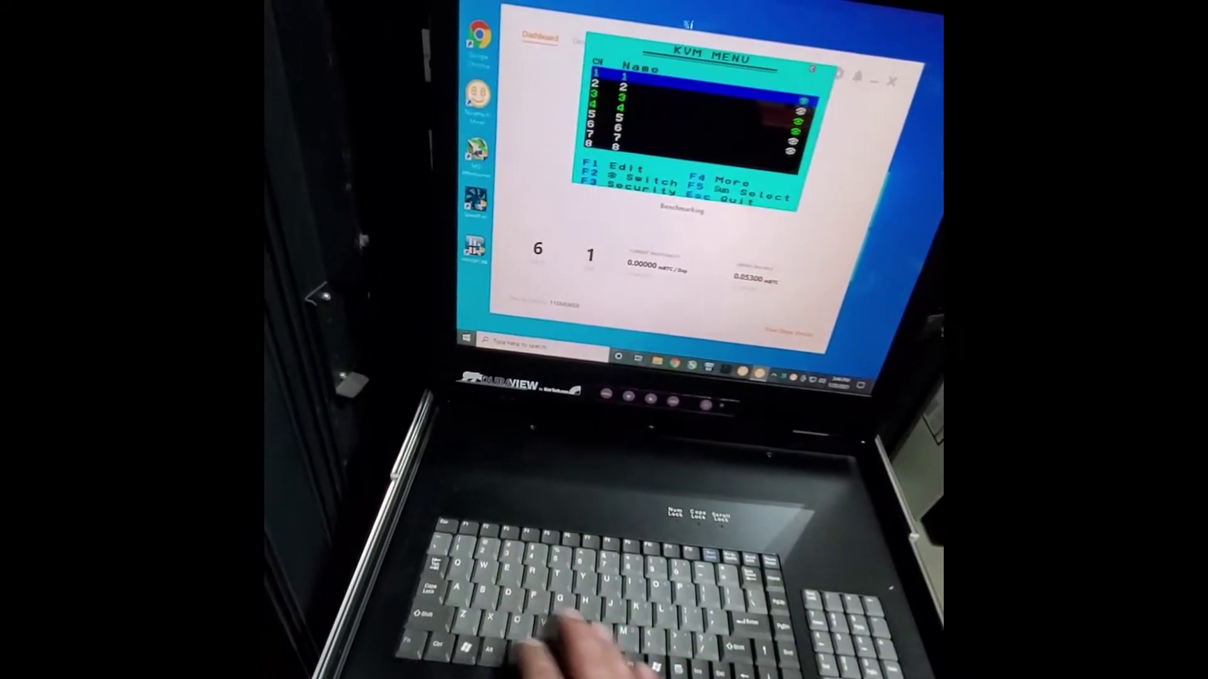